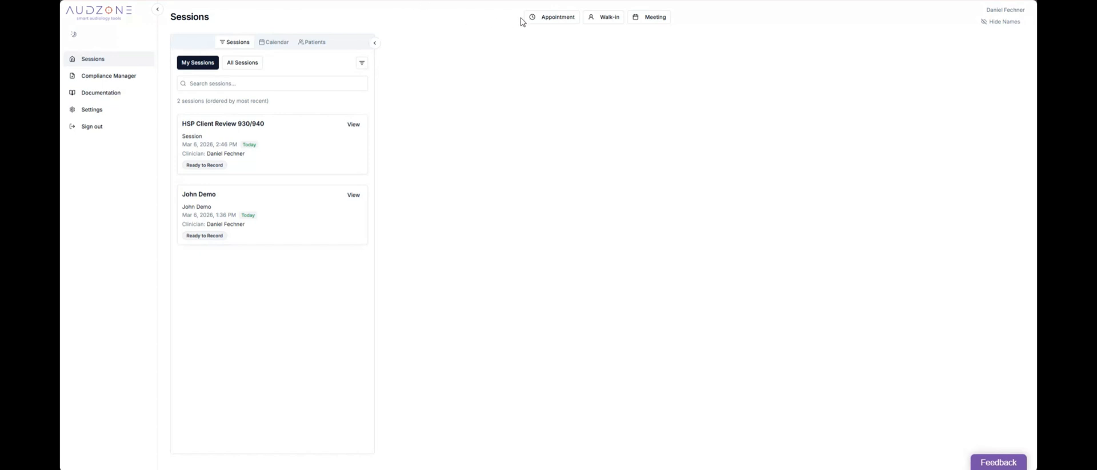
- Create an appointment session for the demo patient in the HSP/DVA category with the HSP Client Review 930/940 type
{"action": "left_click", "coordinate": [557, 17]}
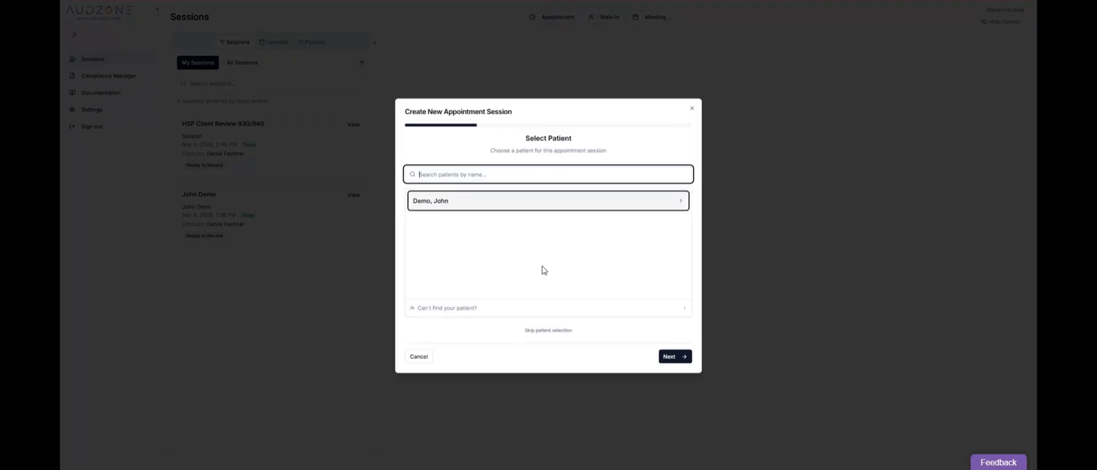
{"action": "left_click", "coordinate": [437, 204]}
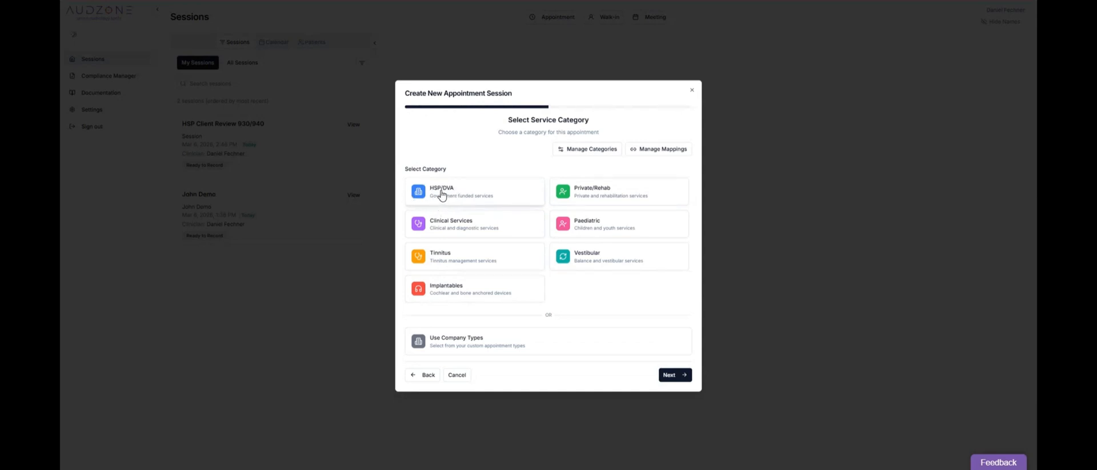
{"action": "left_click", "coordinate": [441, 194]}
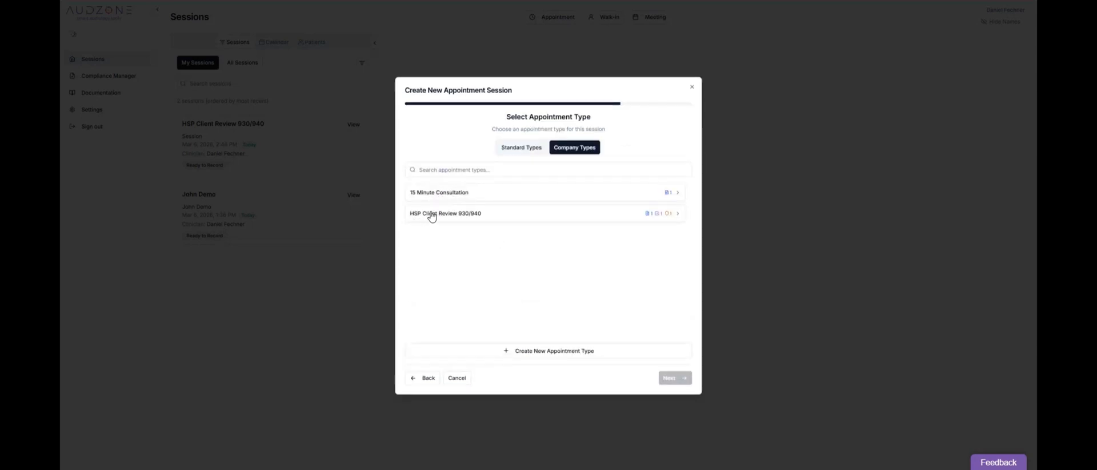
{"action": "left_click", "coordinate": [462, 216]}
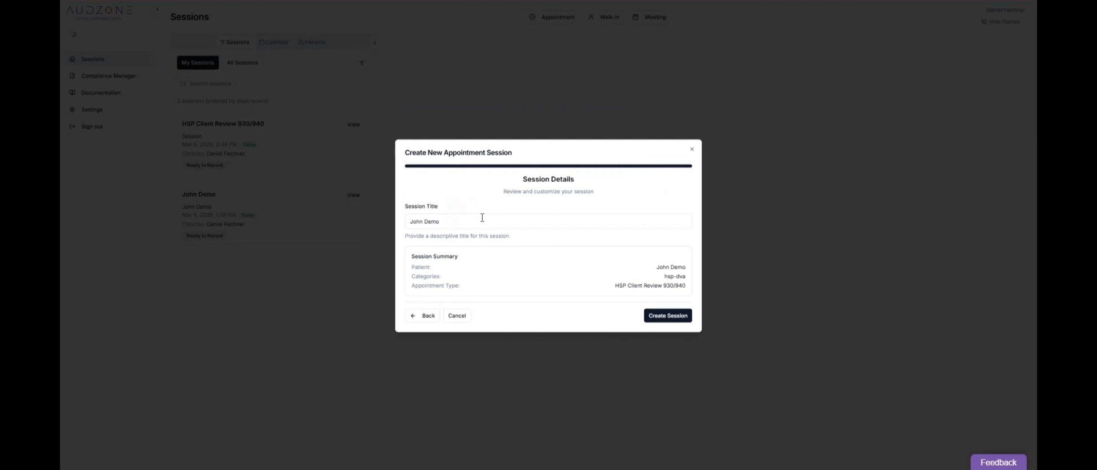
{"action": "left_click", "coordinate": [660, 315]}
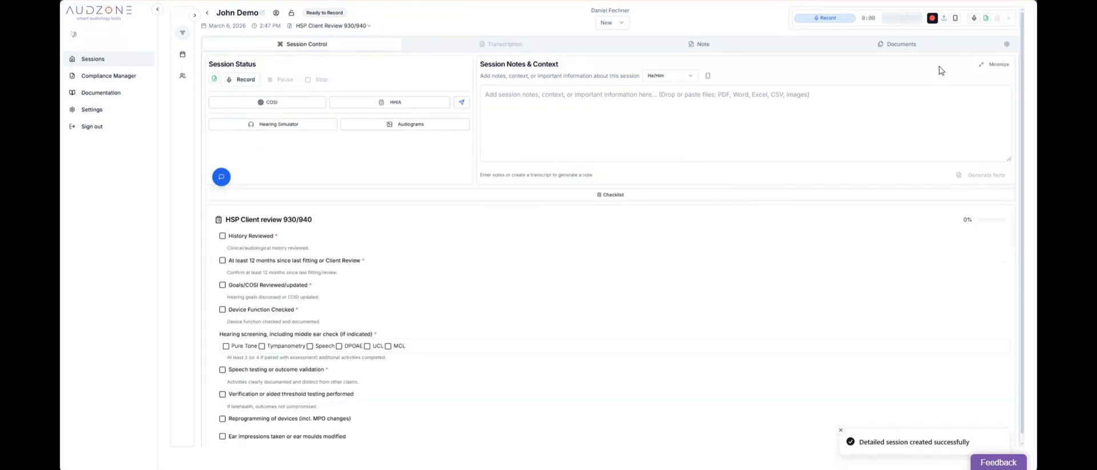
- Start recording and tick History Reviewed, At least 12 months since last fitting or Client Review, and Goals/COSI Reviewed/updated, opening the last item's comment
{"action": "left_click", "coordinate": [932, 18]}
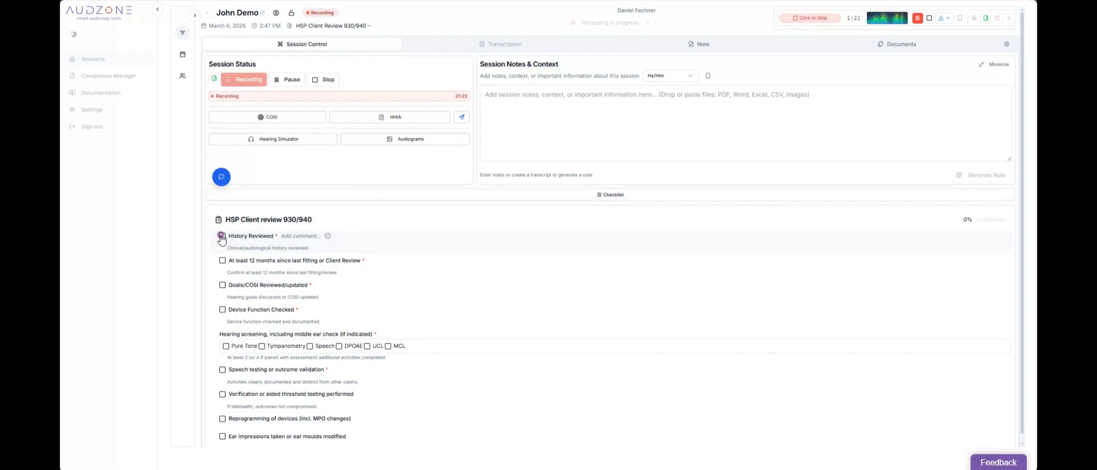
{"action": "left_click", "coordinate": [223, 236]}
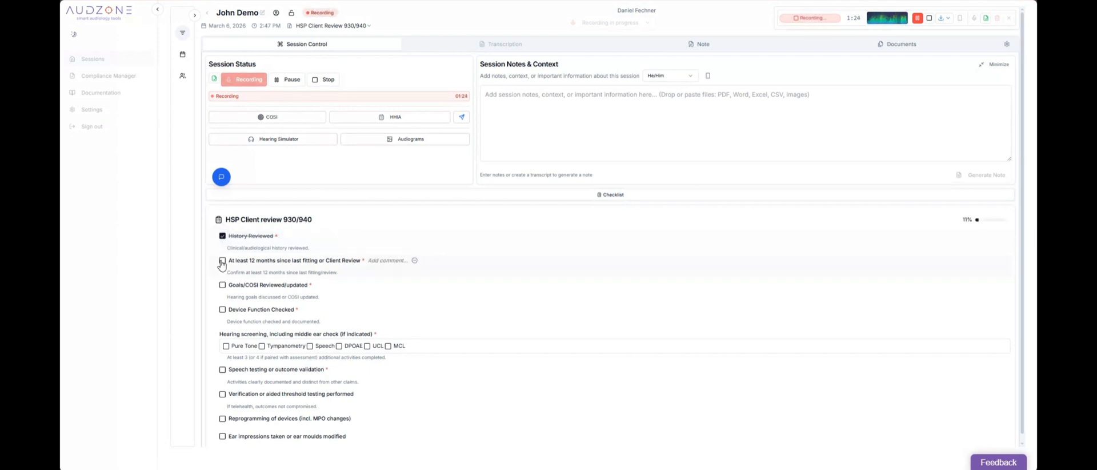
{"action": "left_click", "coordinate": [222, 261]}
{"action": "left_click", "coordinate": [222, 285]}
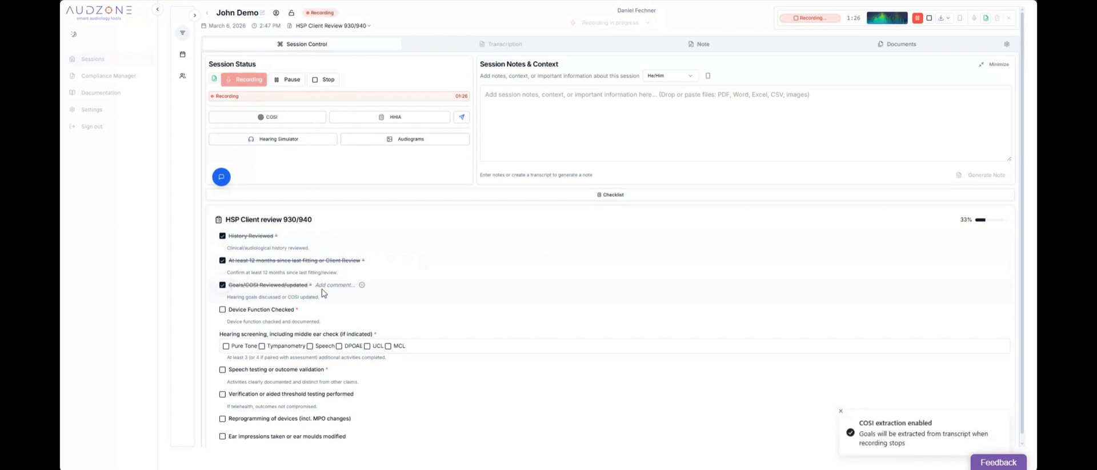
{"action": "left_click", "coordinate": [337, 285]}
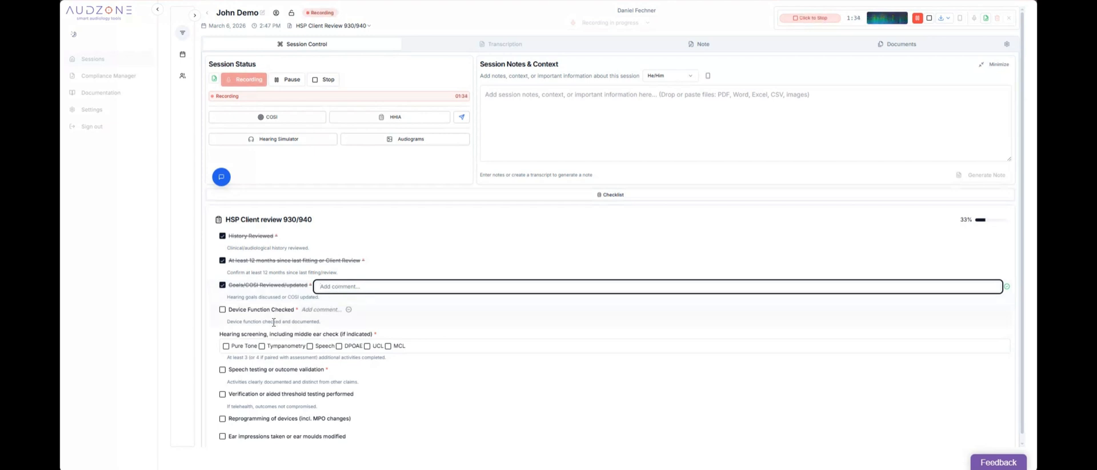
{"action": "scroll", "coordinate": [276, 325], "scroll_direction": "down", "scroll_amount": 1}
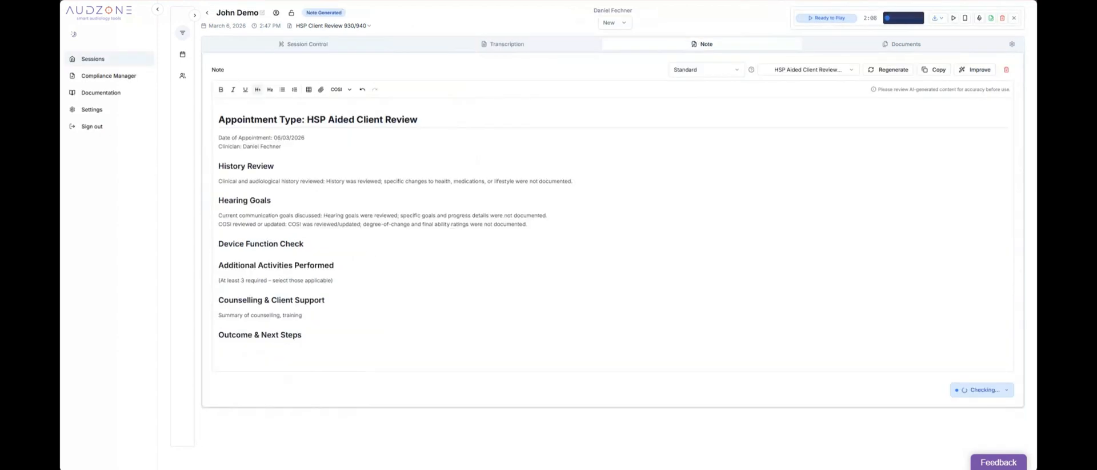
- Open the checklist template choices for the Ear-Wax Removal appointment type in the settings
{"action": "left_click", "coordinate": [77, 112]}
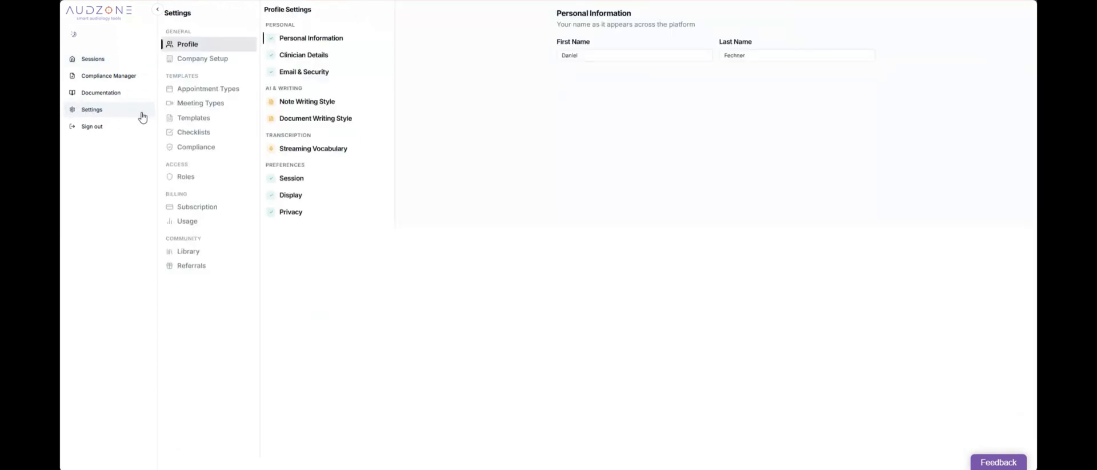
{"action": "left_click", "coordinate": [204, 95]}
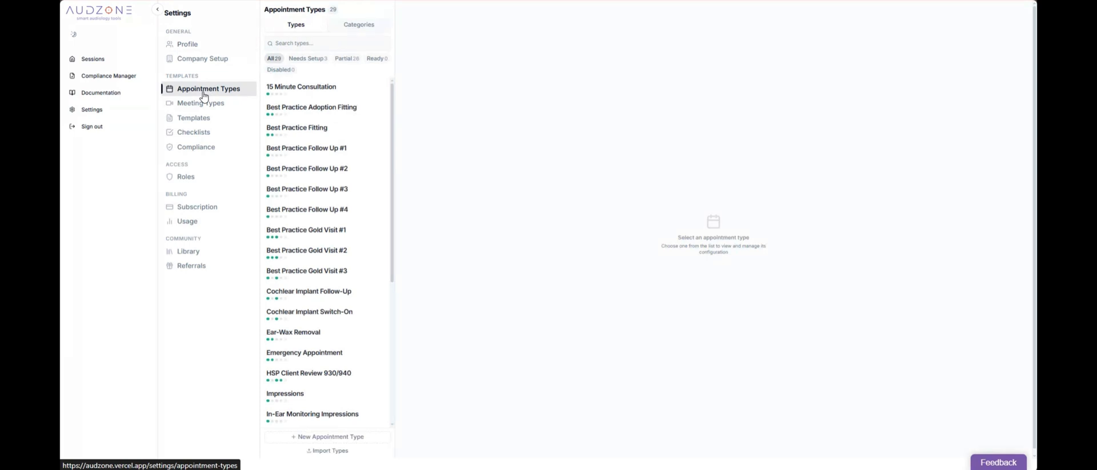
{"action": "left_click", "coordinate": [294, 332]}
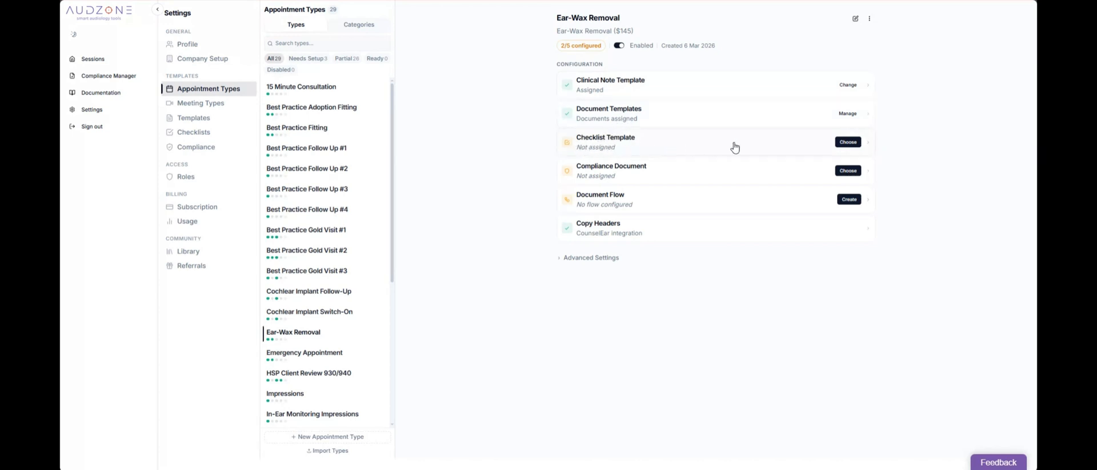
{"action": "left_click", "coordinate": [848, 142]}
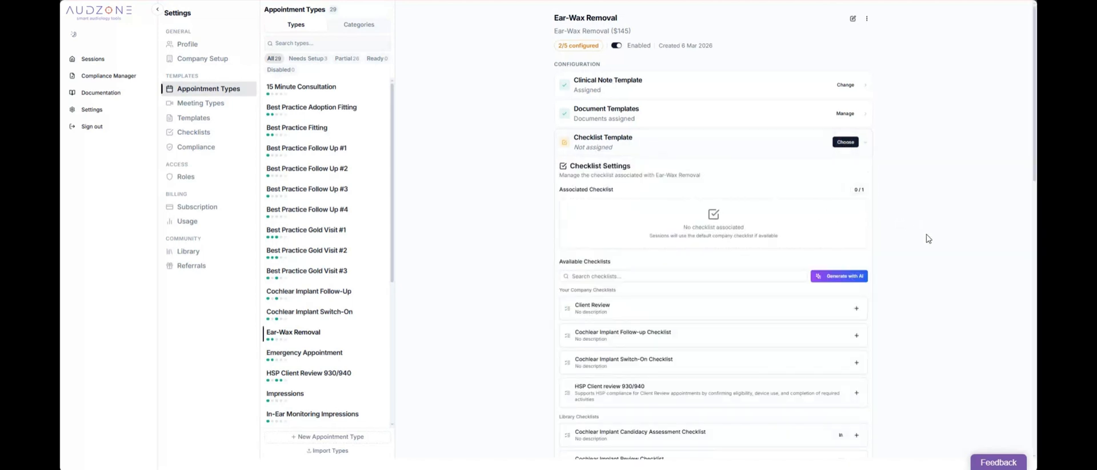
- Start an AI-generated Ear-Wax Removal checklist with the requirements medical history review, otoscopy, education, tympanometry, and hearing screening
{"action": "scroll", "coordinate": [929, 241], "scroll_direction": "down", "scroll_amount": 5}
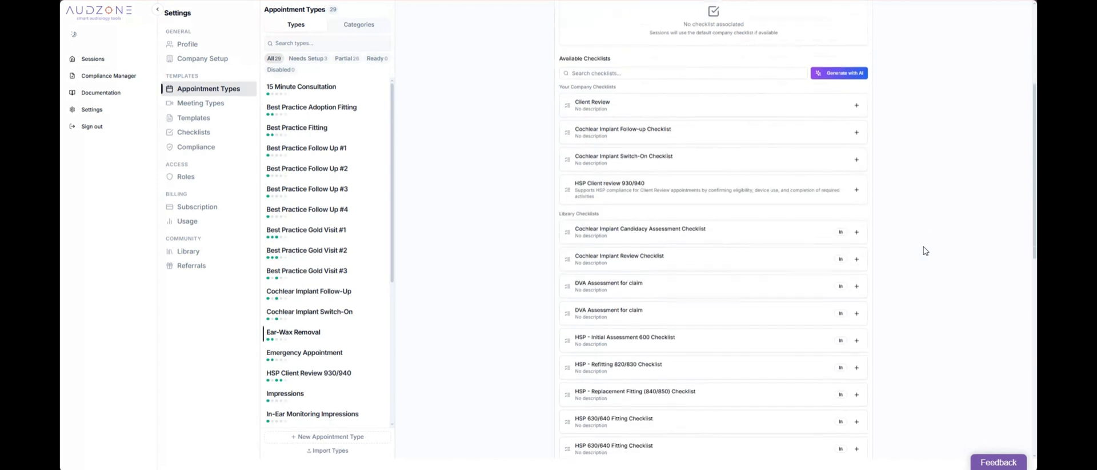
{"action": "scroll", "coordinate": [804, 225], "scroll_direction": "down", "scroll_amount": 2}
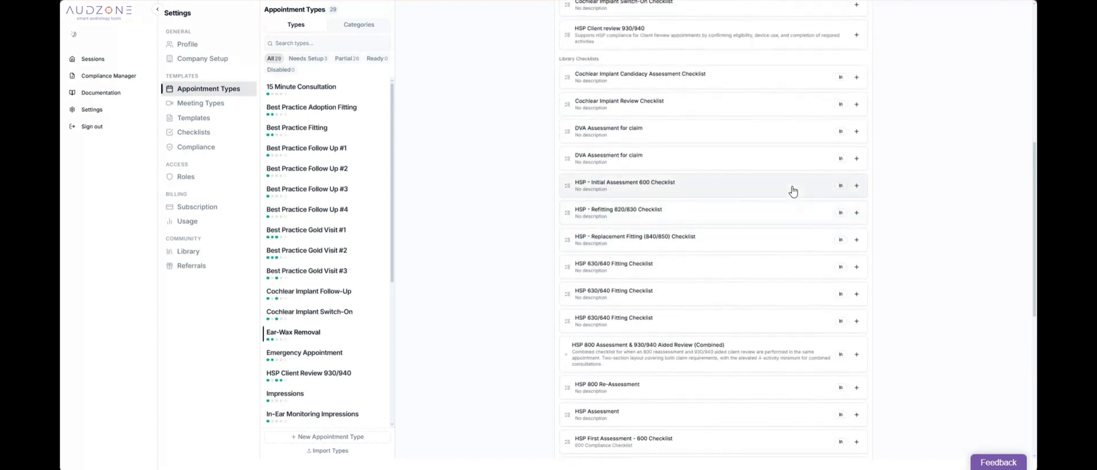
{"action": "scroll", "coordinate": [793, 191], "scroll_direction": "down", "scroll_amount": 5}
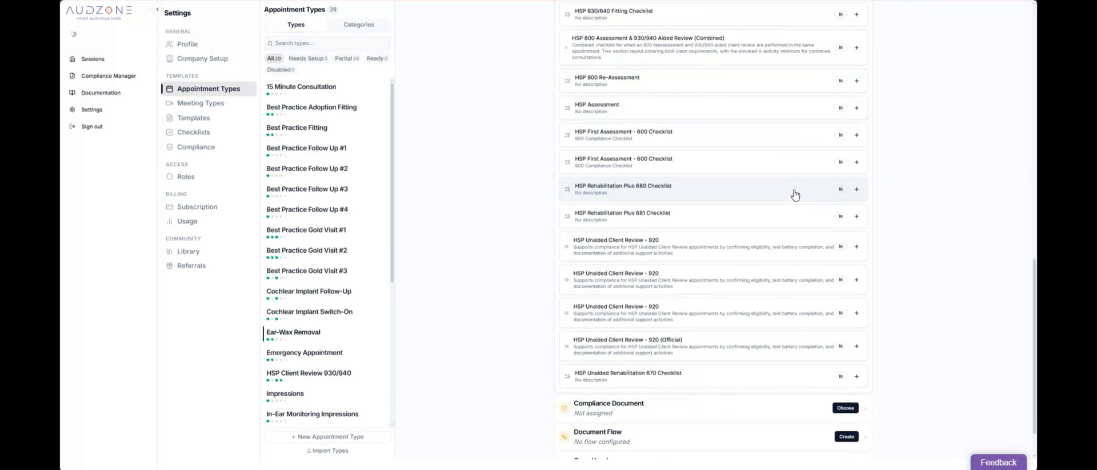
{"action": "scroll", "coordinate": [760, 214], "scroll_direction": "up", "scroll_amount": 10}
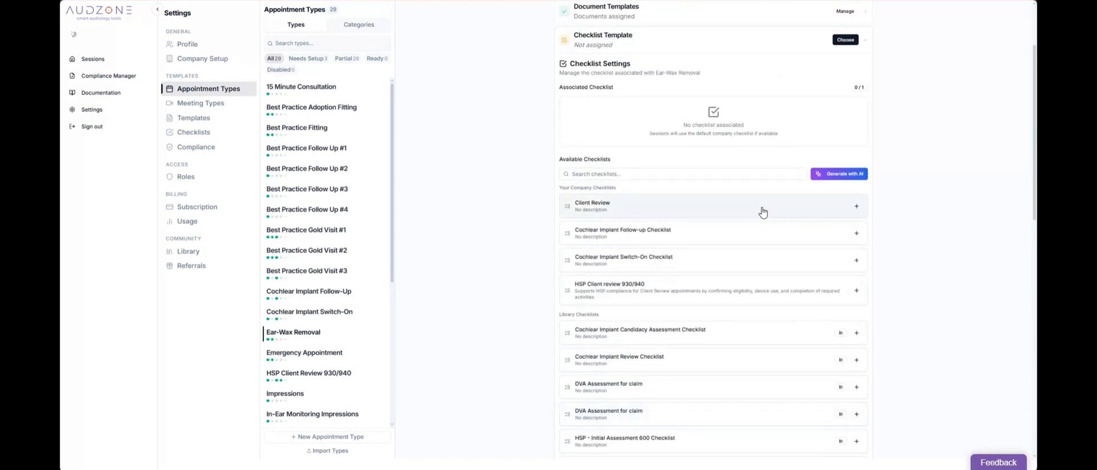
{"action": "left_click", "coordinate": [834, 177]}
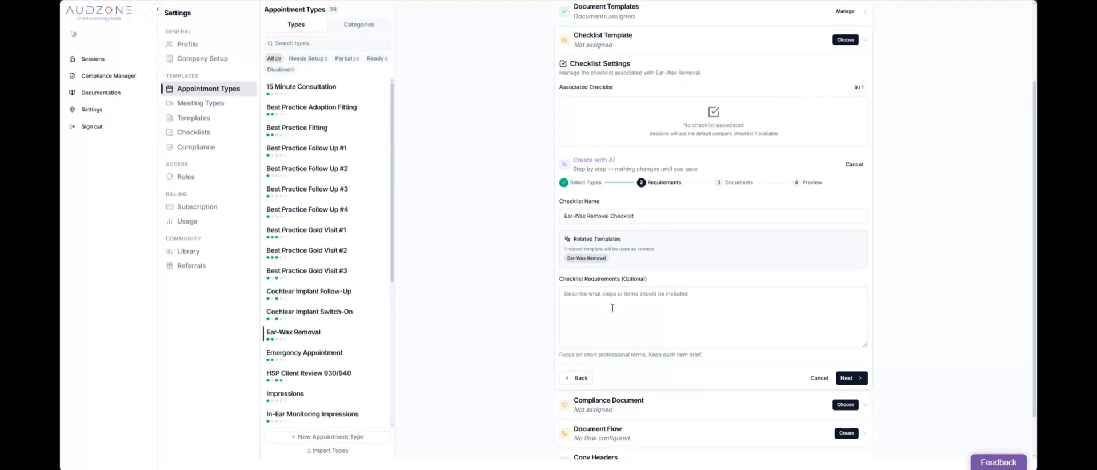
{"action": "left_click", "coordinate": [671, 311]}
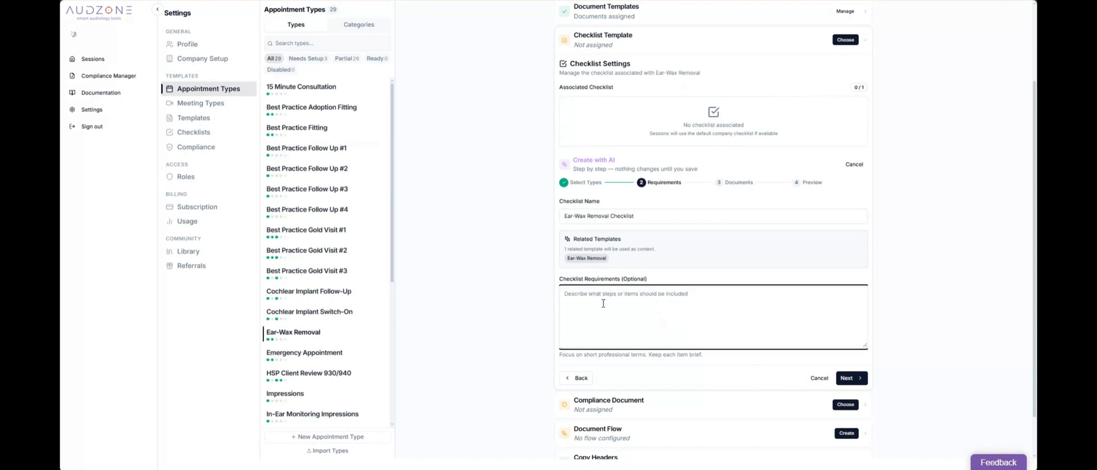
{"action": "type", "text": "medical history review, otoscopy, education, tympanometry, hearing screening,"}
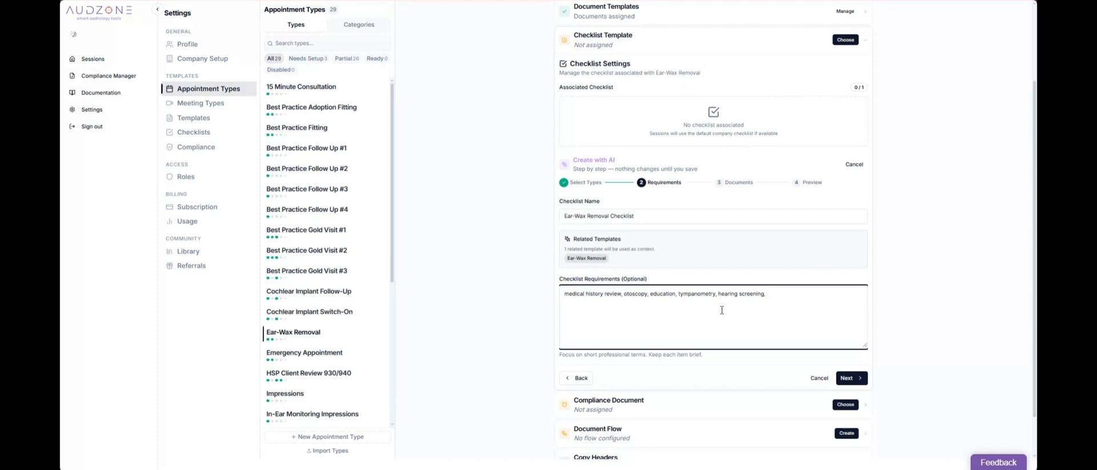
- Generate the Ear-Wax Removal checklist from the entered requirements without selecting any compliance documents
{"action": "left_click", "coordinate": [849, 381]}
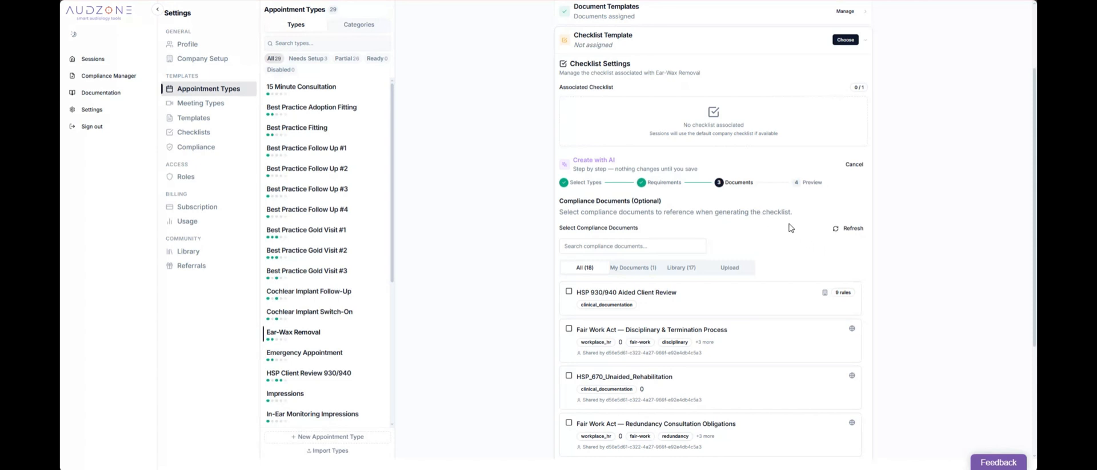
{"action": "scroll", "coordinate": [791, 220], "scroll_direction": "down", "scroll_amount": 3}
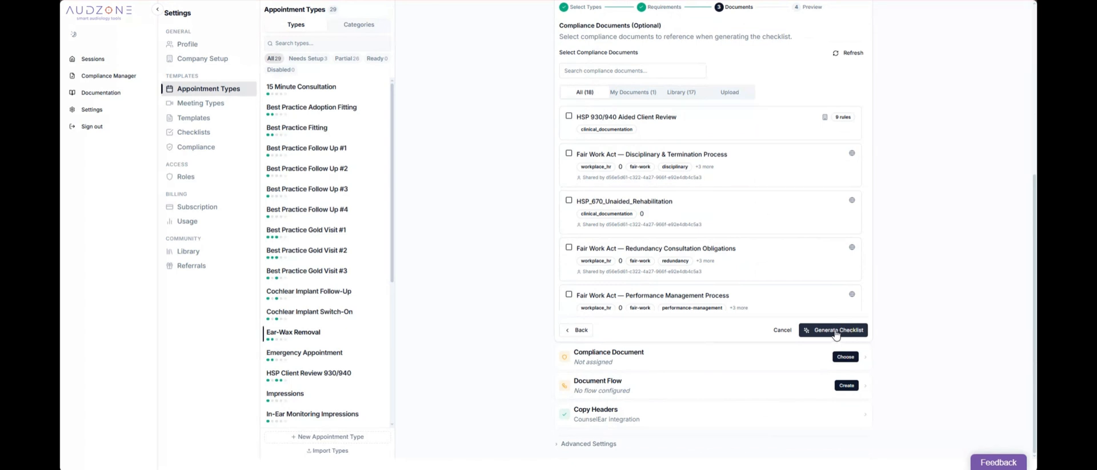
{"action": "left_click", "coordinate": [835, 331]}
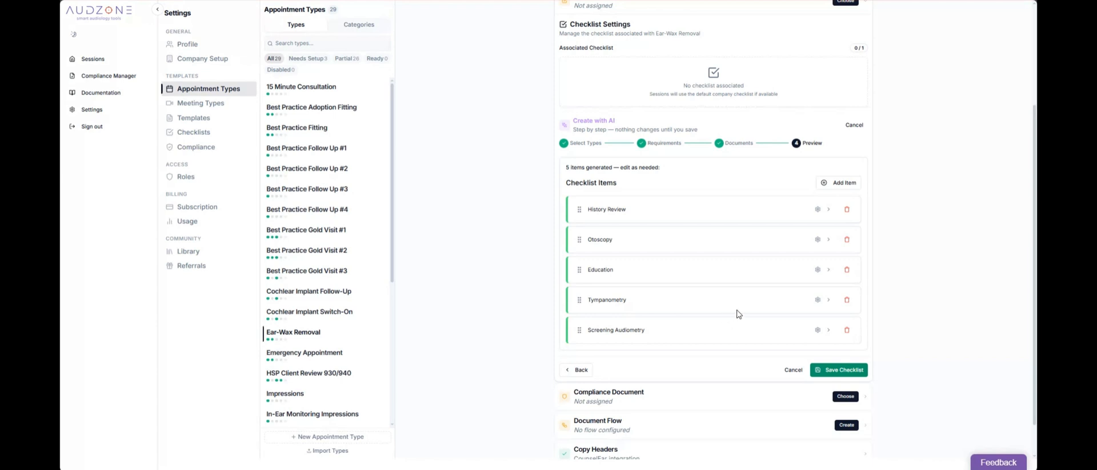
- Inspect the History Review item's settings and item type options, and save the generated checklist to the Ear-Wax Removal appointment type
{"action": "left_click", "coordinate": [828, 210]}
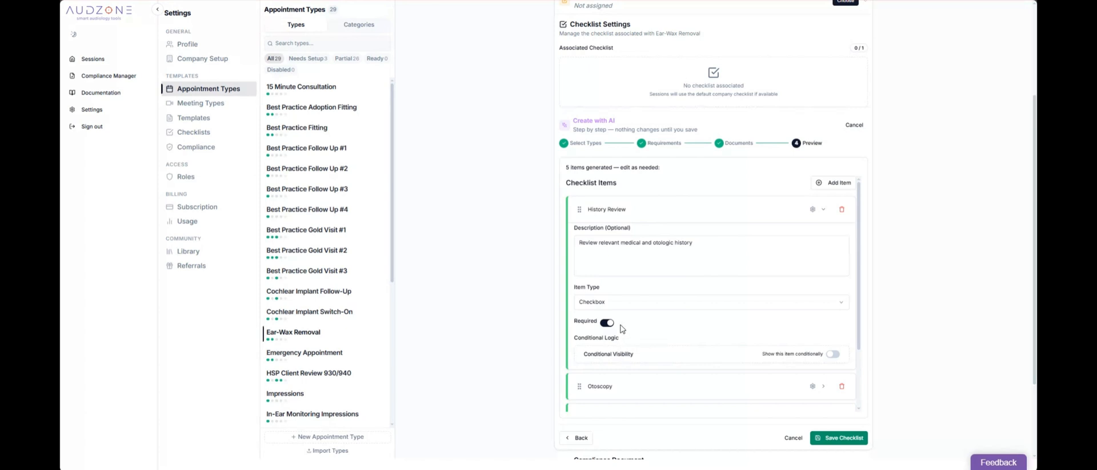
{"action": "left_click", "coordinate": [597, 303]}
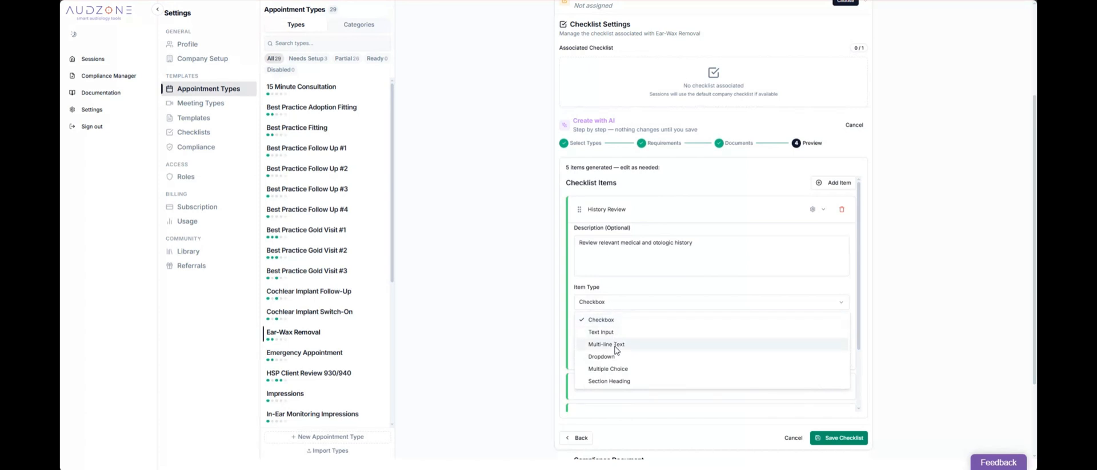
{"action": "left_click", "coordinate": [606, 308]}
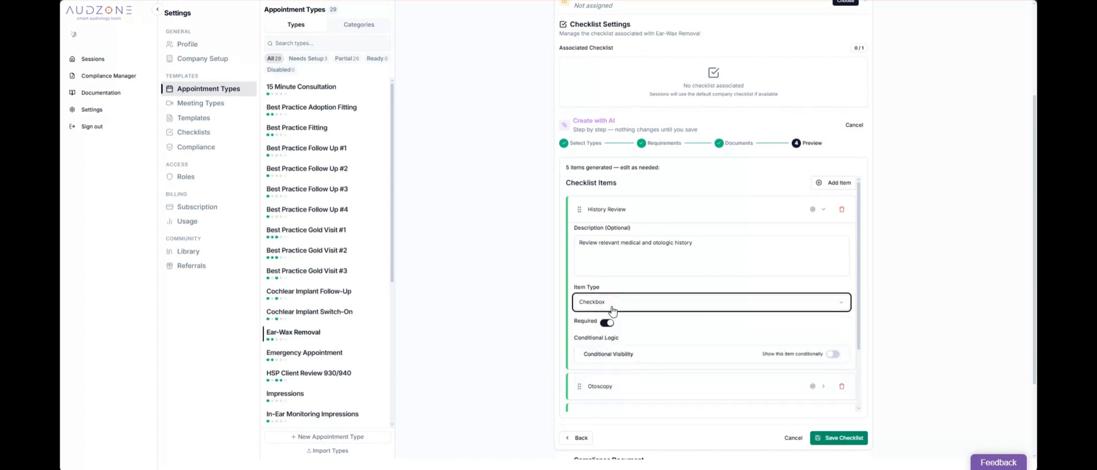
{"action": "left_click", "coordinate": [844, 439]}
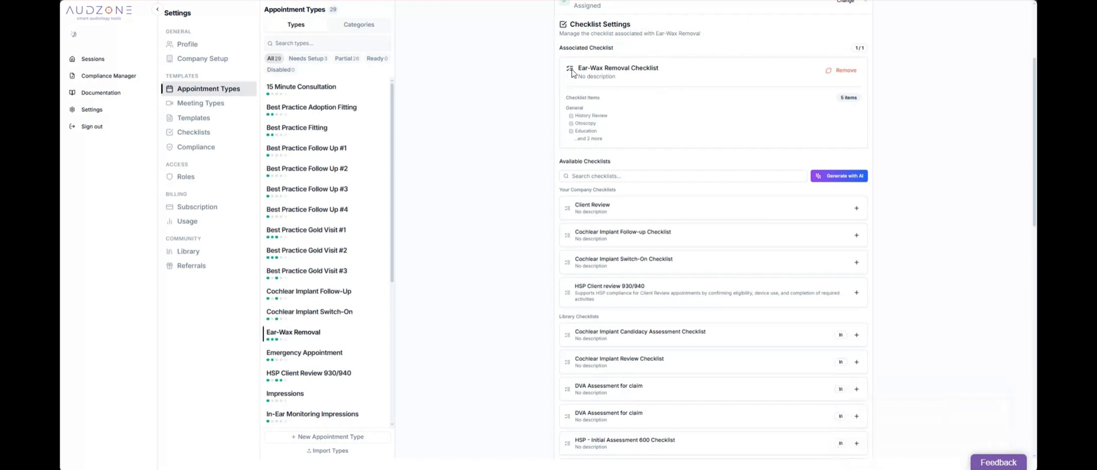
{"action": "scroll", "coordinate": [648, 83], "scroll_direction": "up", "scroll_amount": 2}
{"action": "scroll", "coordinate": [648, 84], "scroll_direction": "up", "scroll_amount": 1}
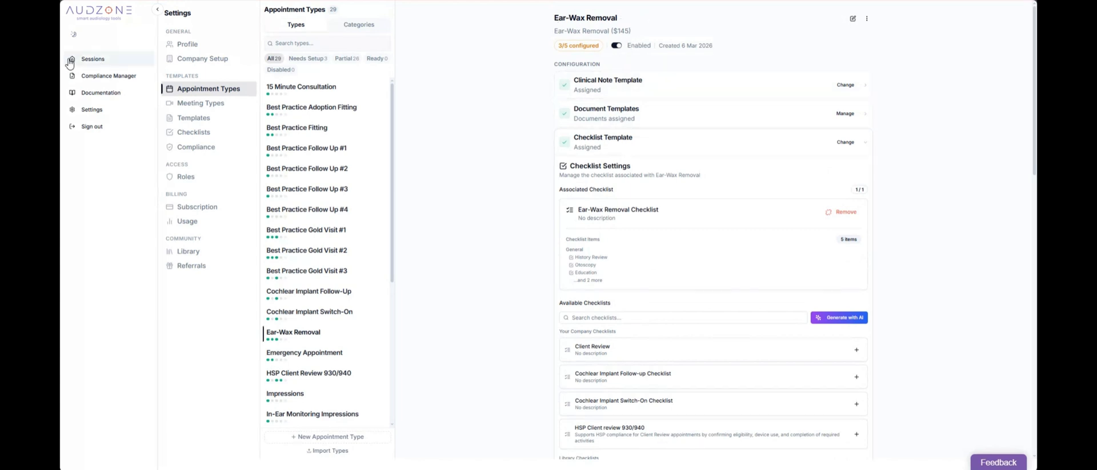
- Create an appointment session for the demo patient in the Private/Rehab category with the Ear-Wax Removal type
{"action": "left_click", "coordinate": [87, 60]}
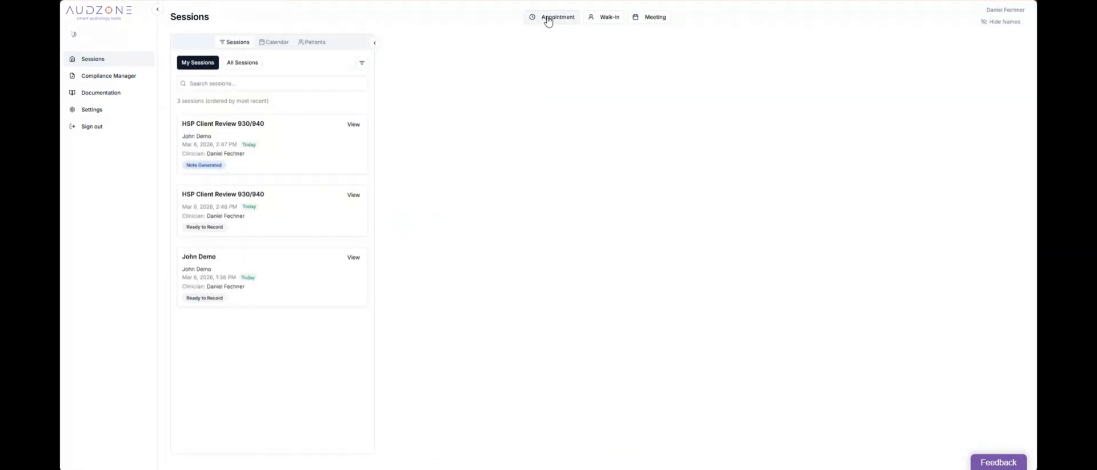
{"action": "left_click", "coordinate": [549, 21]}
{"action": "left_click", "coordinate": [424, 207]}
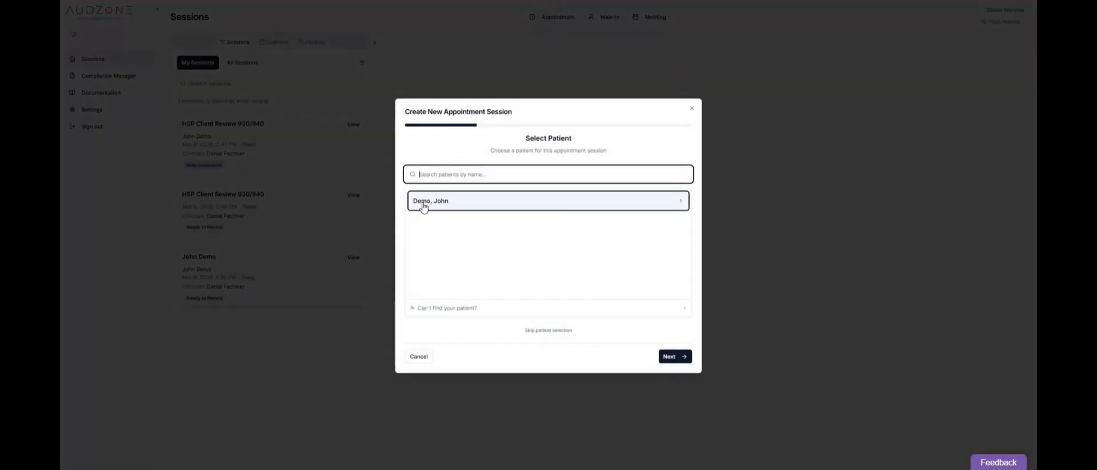
{"action": "left_click", "coordinate": [423, 206]}
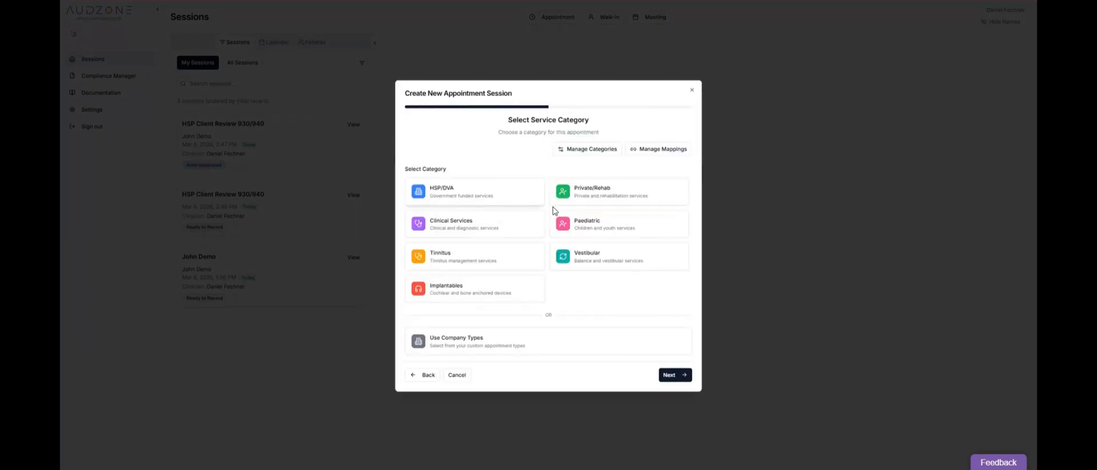
{"action": "left_click", "coordinate": [583, 197]}
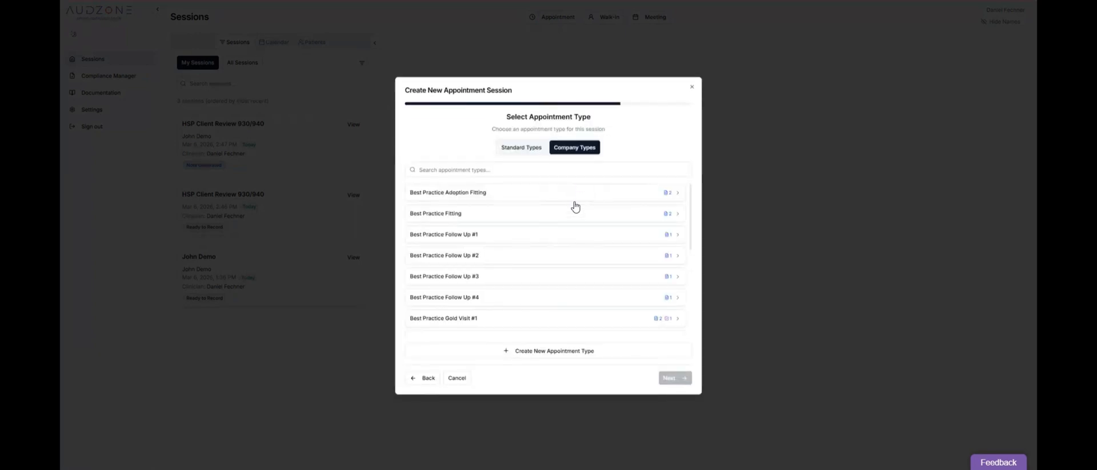
{"action": "scroll", "coordinate": [554, 245], "scroll_direction": "down", "scroll_amount": 3}
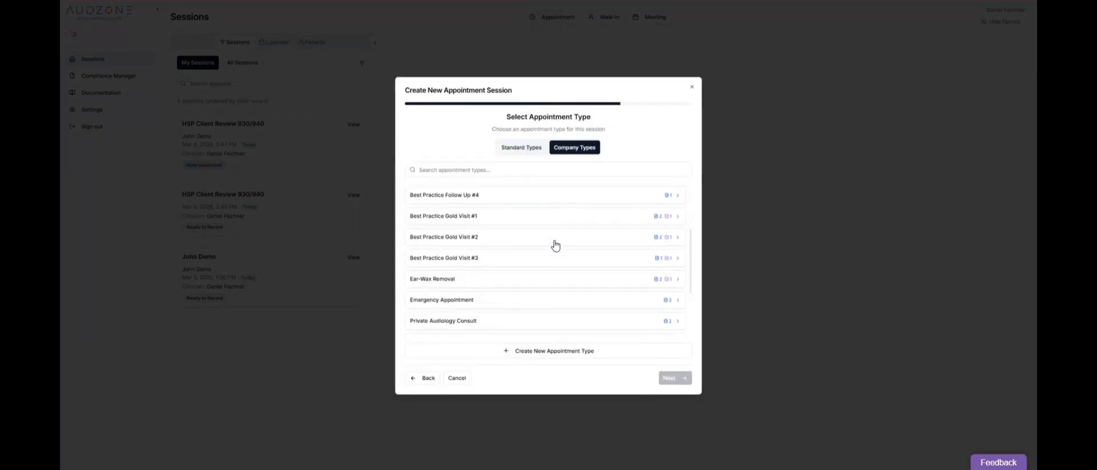
{"action": "left_click", "coordinate": [517, 279]}
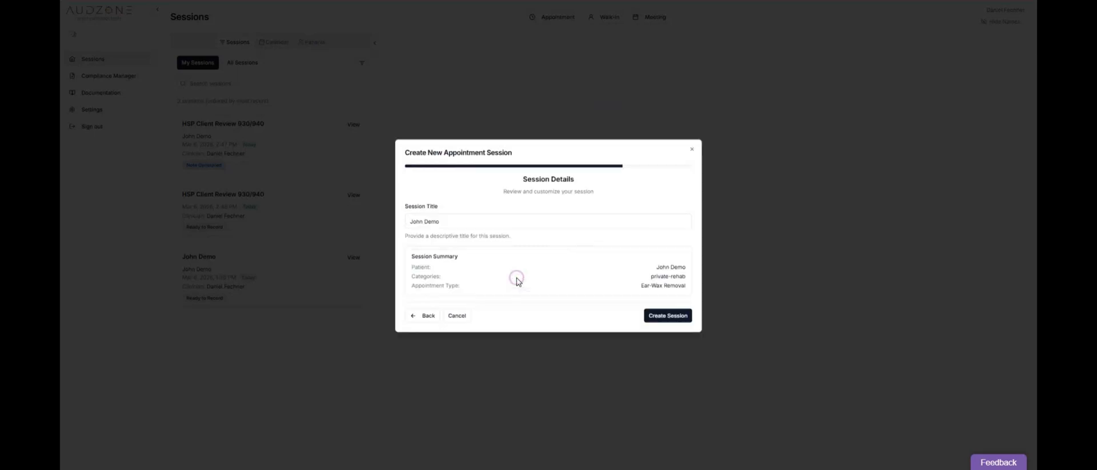
{"action": "left_click", "coordinate": [669, 316]}
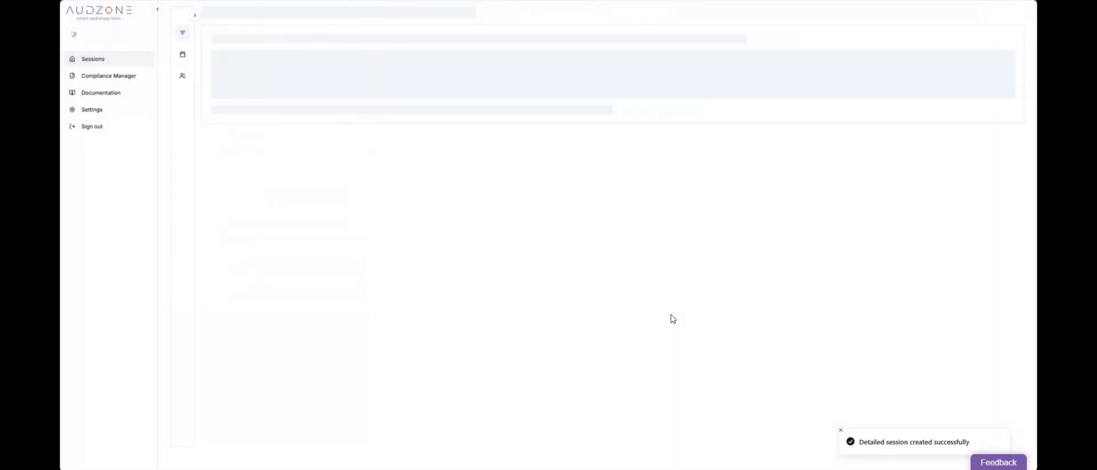